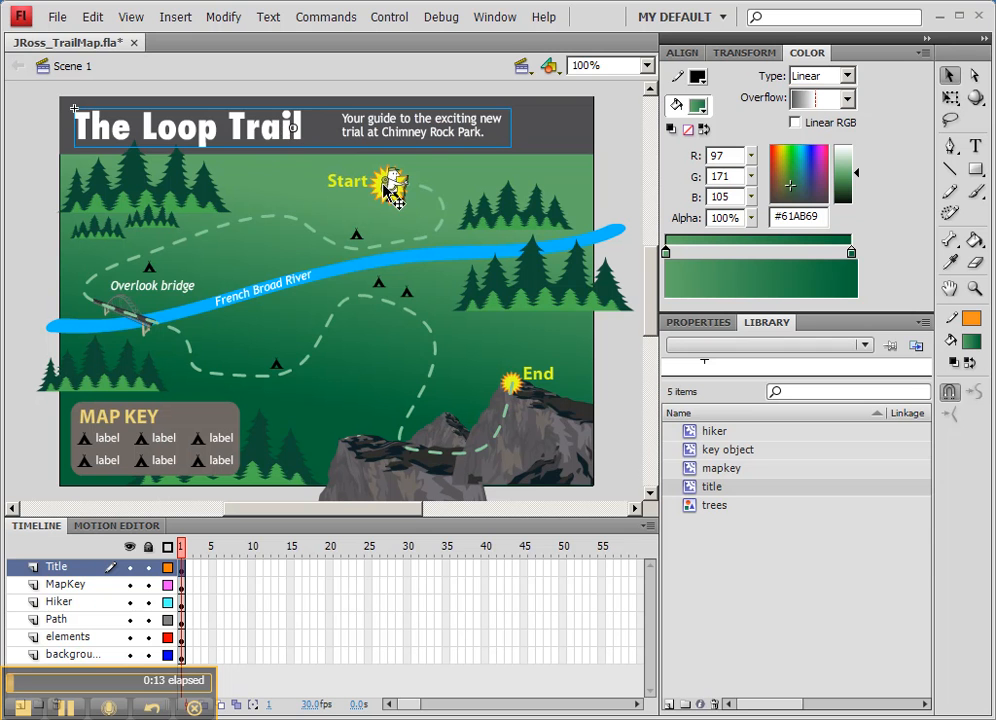
Examine which artwork belongs to each layer: Title, MapKey, Hiker, Path, elements and background.
{"action": "left_click", "coordinate": [391, 183]}
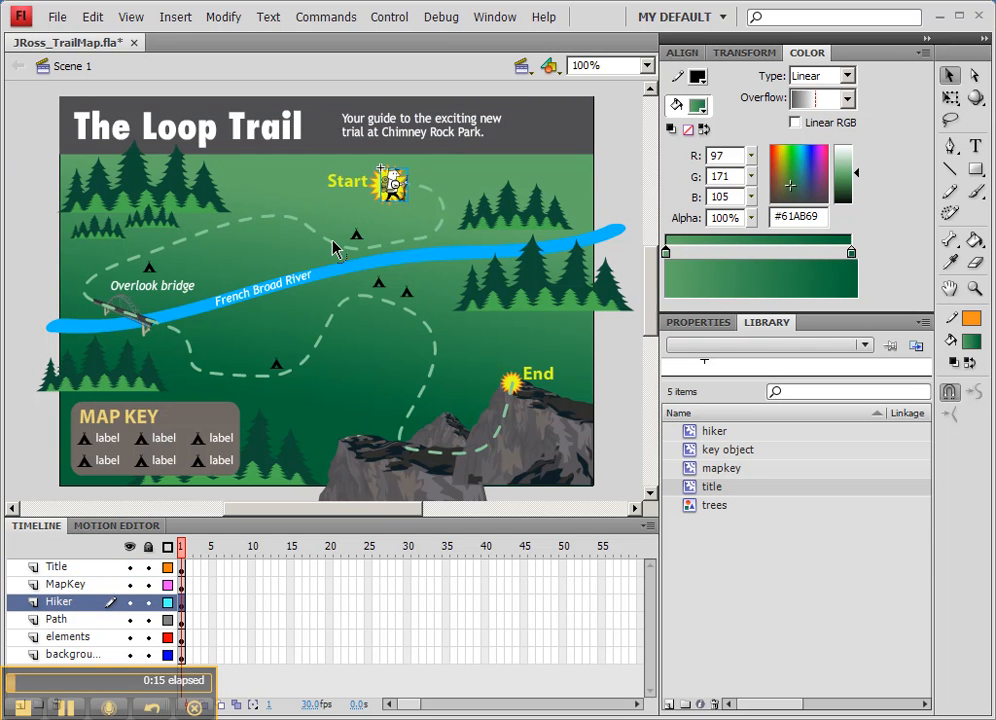
{"action": "left_click", "coordinate": [203, 430]}
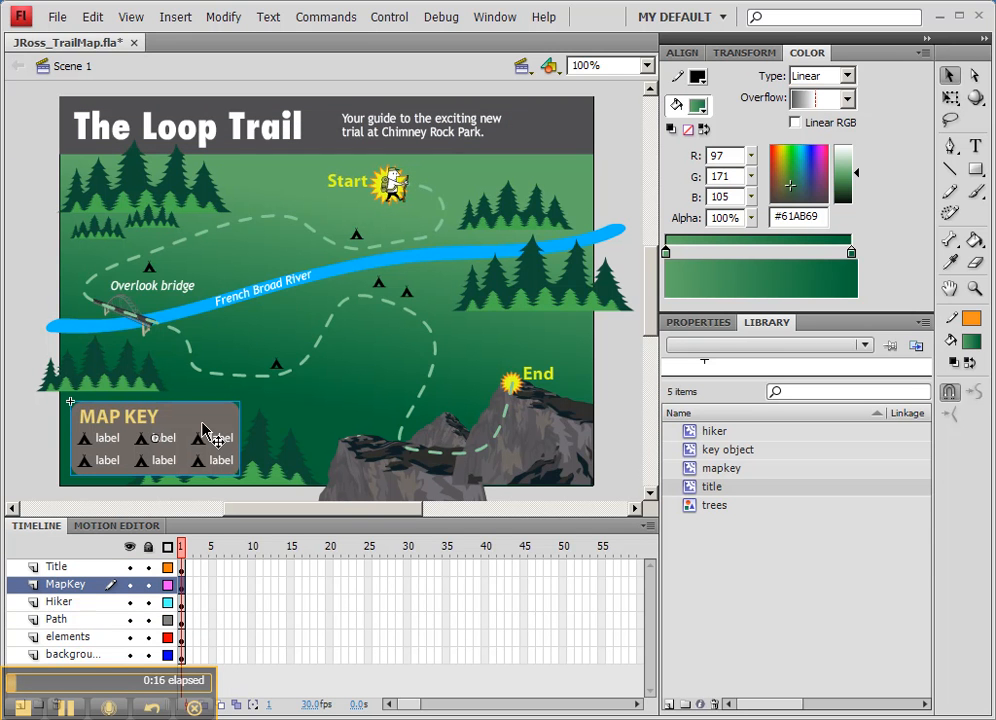
{"action": "left_click", "coordinate": [72, 604]}
{"action": "left_click", "coordinate": [64, 568]}
{"action": "left_click", "coordinate": [70, 602]}
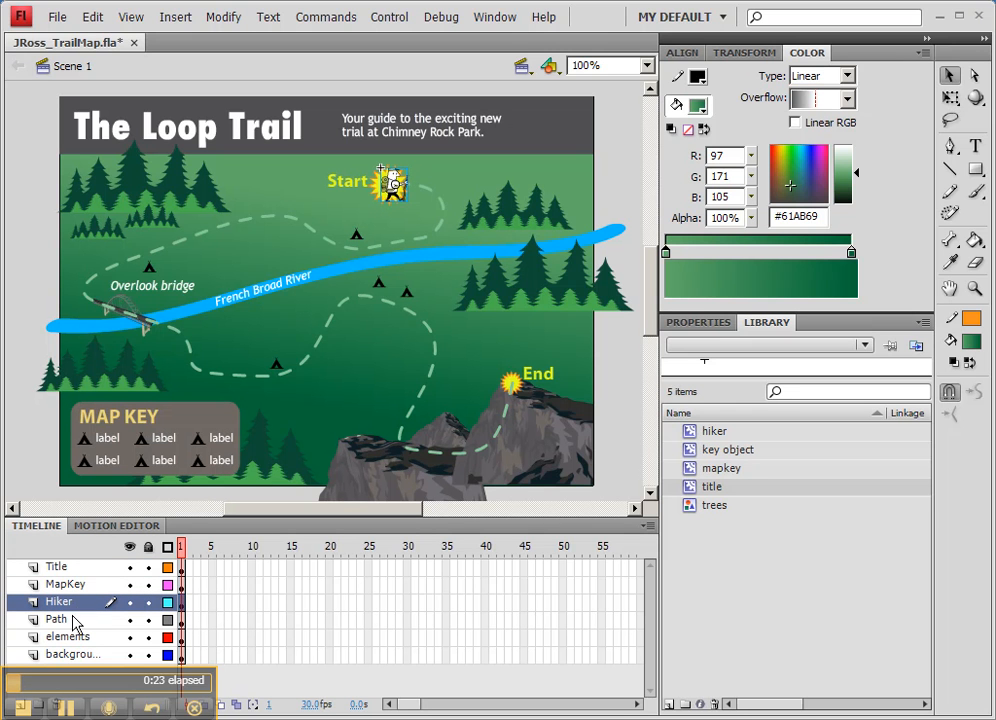
{"action": "left_click", "coordinate": [76, 620]}
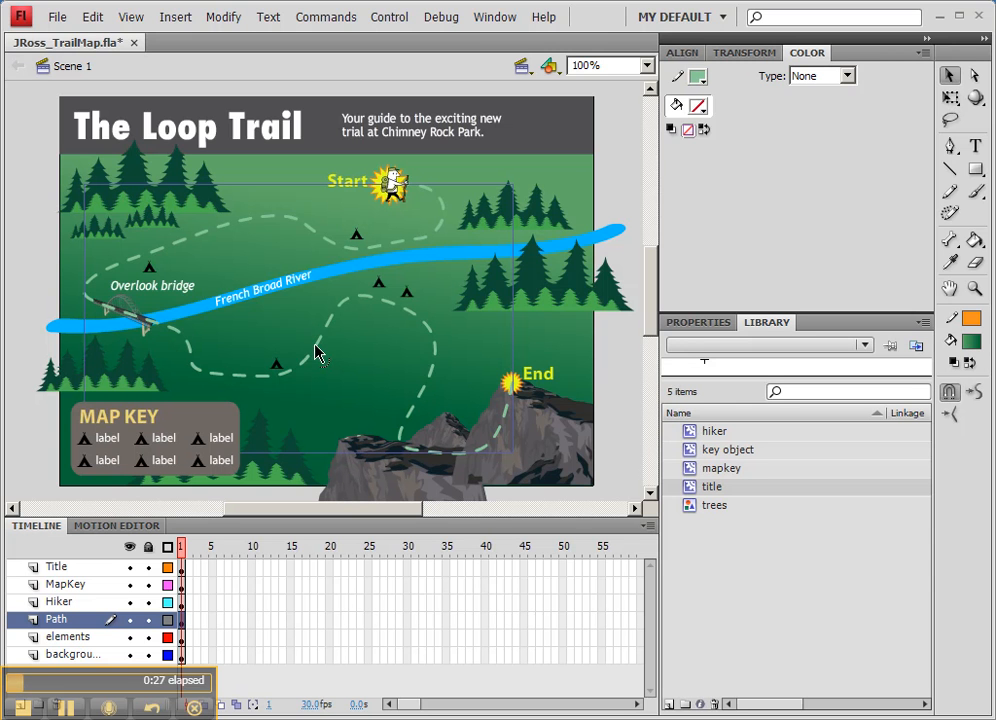
{"action": "left_click", "coordinate": [83, 638]}
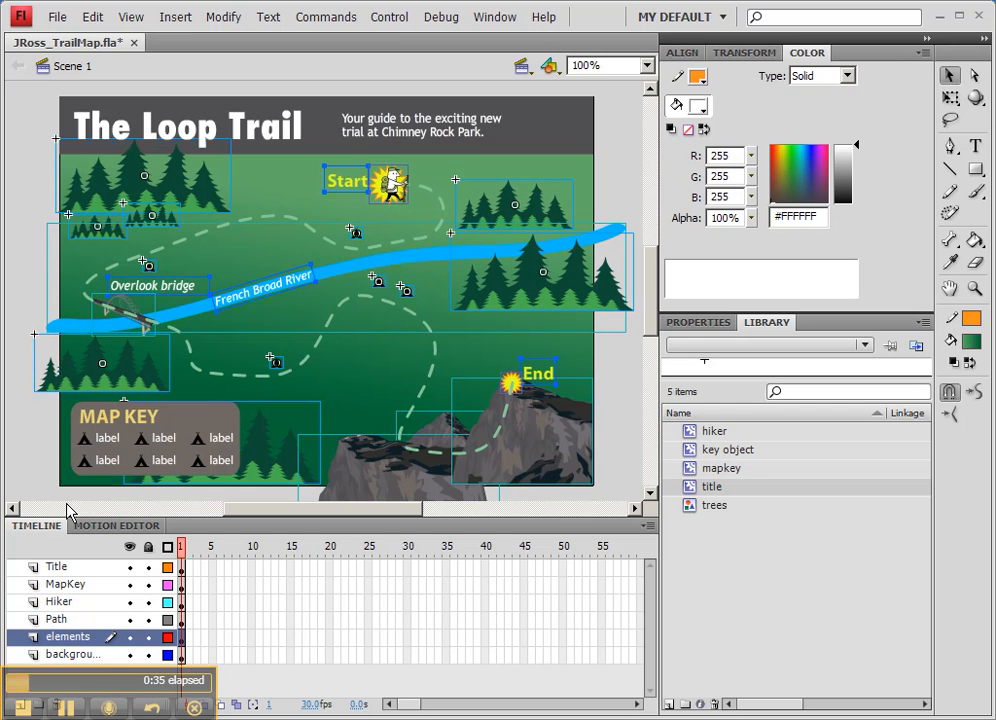
{"action": "left_click", "coordinate": [70, 655]}
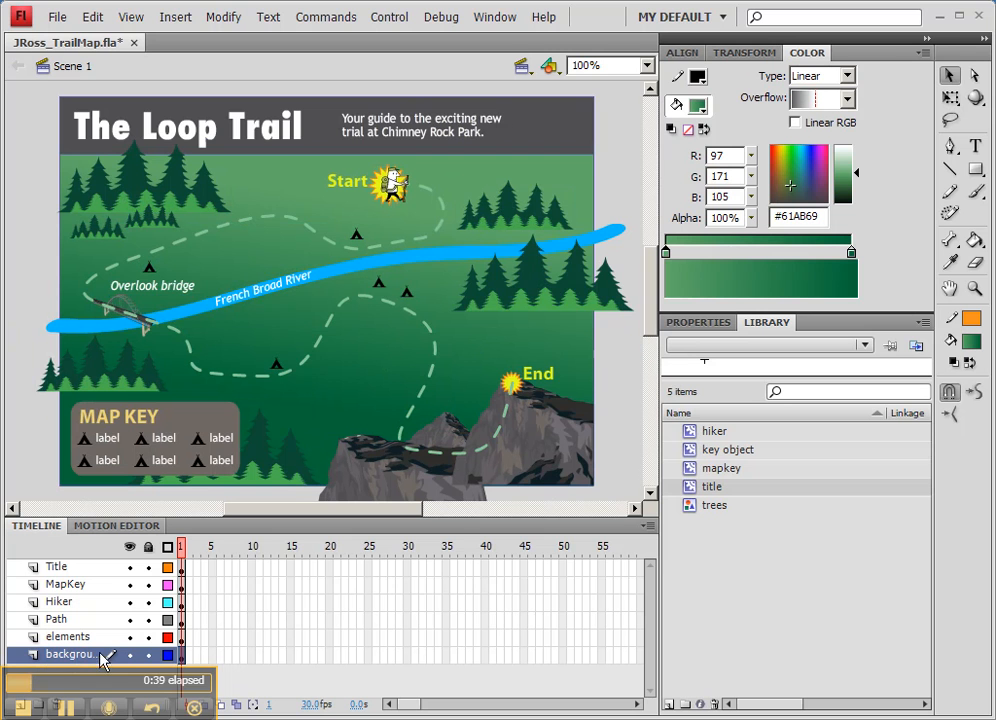
Lock the elements and background layers.
{"action": "left_click", "coordinate": [149, 655]}
{"action": "left_click", "coordinate": [148, 637]}
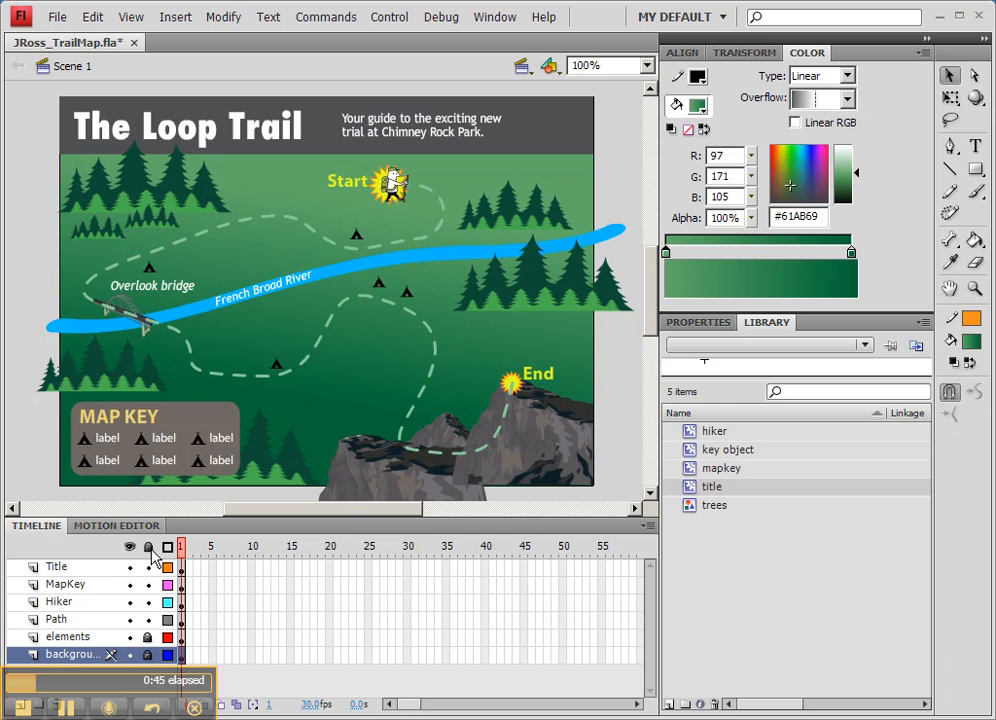
{"action": "left_click", "coordinate": [148, 655]}
{"action": "left_click", "coordinate": [149, 637]}
{"action": "left_click", "coordinate": [149, 637]}
{"action": "left_click", "coordinate": [149, 655]}
Insert frames at frame 10 on all six layers, from Title down to background.
{"action": "left_click", "coordinate": [60, 568]}
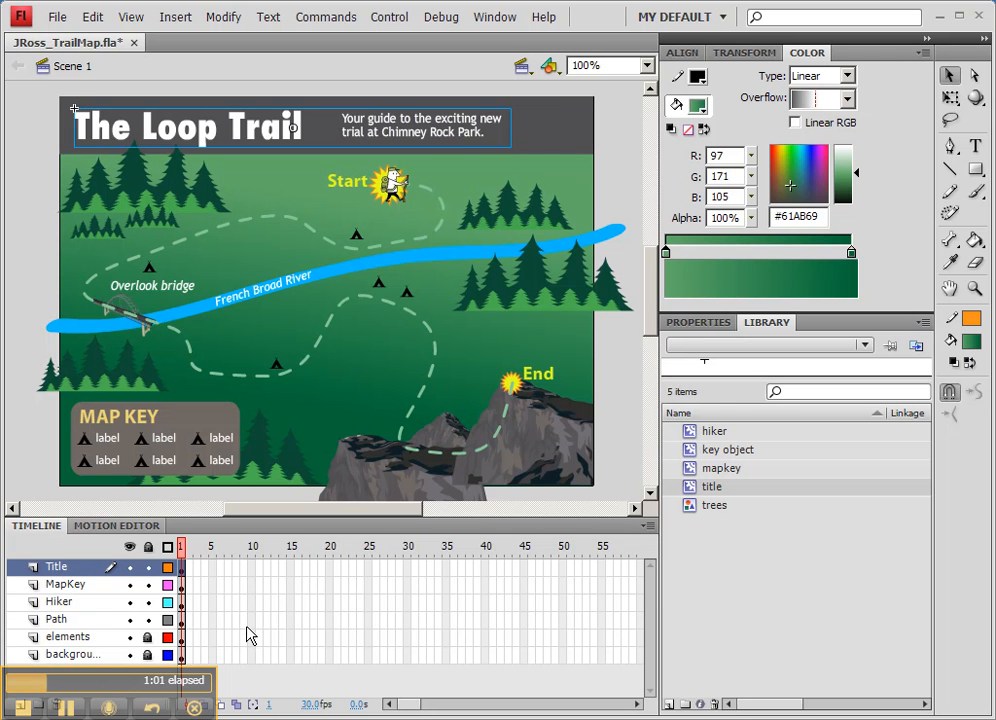
{"action": "left_click", "coordinate": [252, 552]}
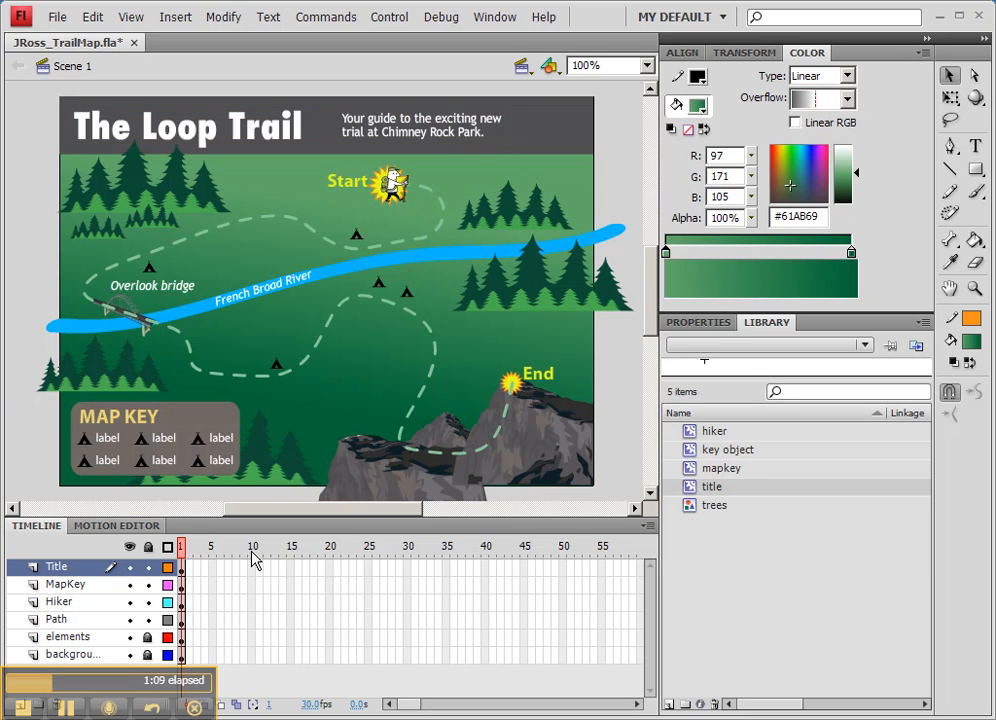
{"action": "left_click", "coordinate": [251, 566]}
{"action": "left_click_drag", "start_coordinate": [251, 577], "coordinate": [251, 645]}
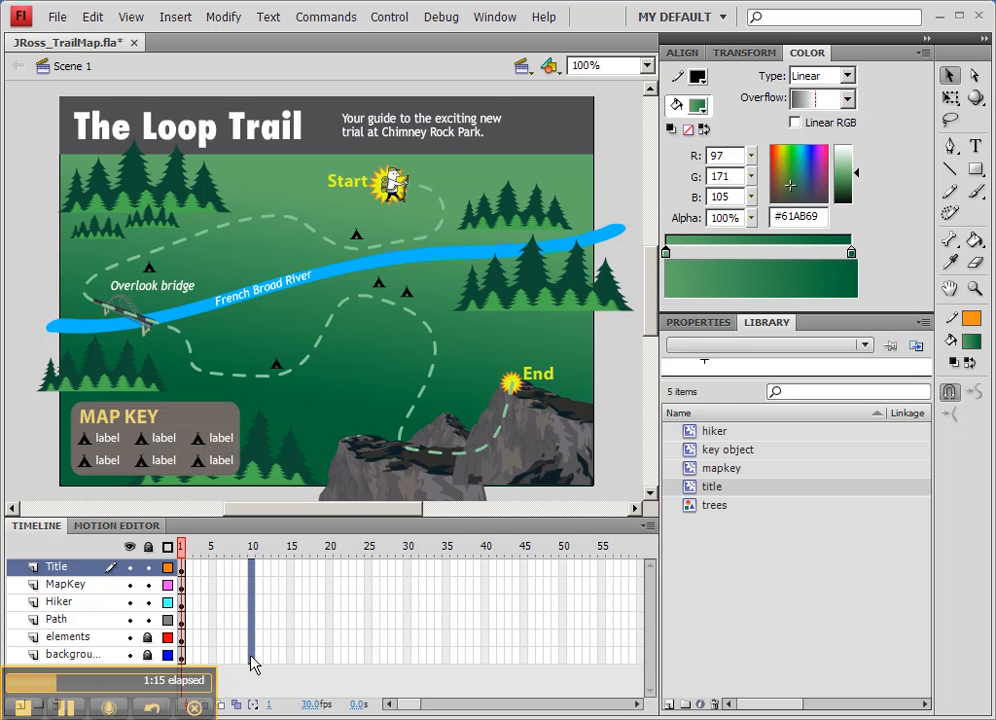
{"action": "left_click_drag", "start_coordinate": [251, 657], "coordinate": [251, 657]}
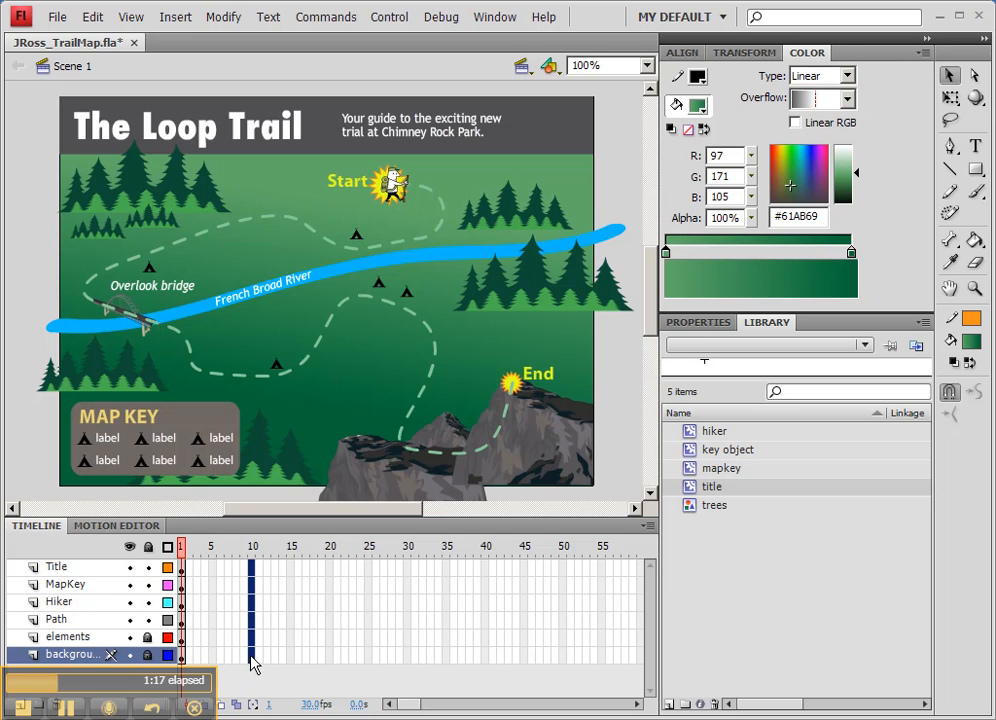
{"action": "right_click", "coordinate": [251, 658]}
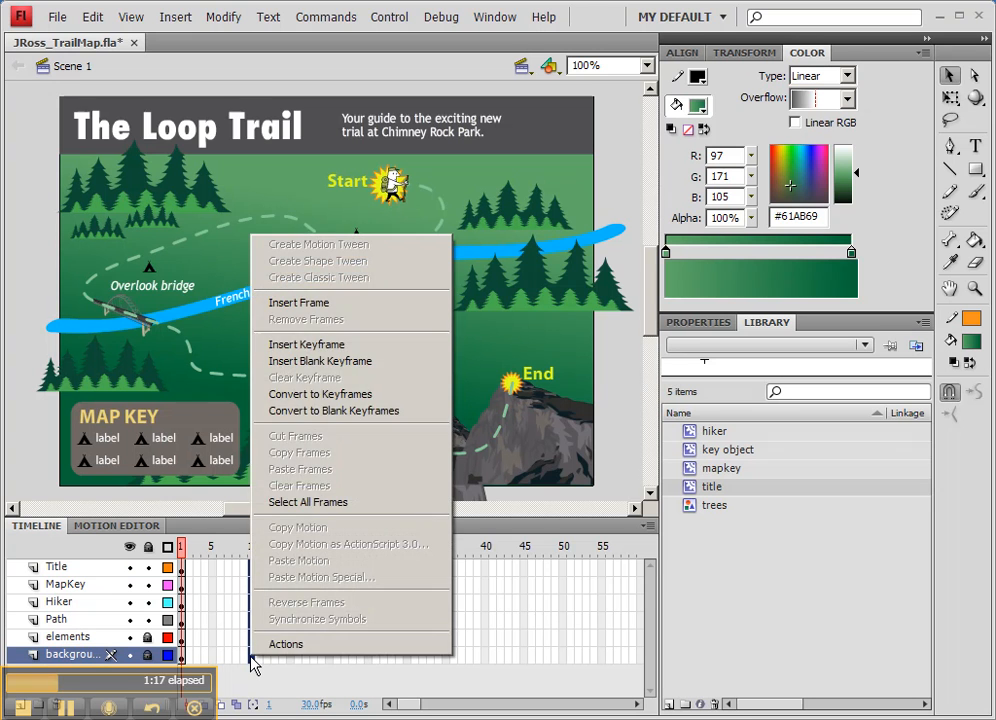
{"action": "left_click", "coordinate": [298, 302]}
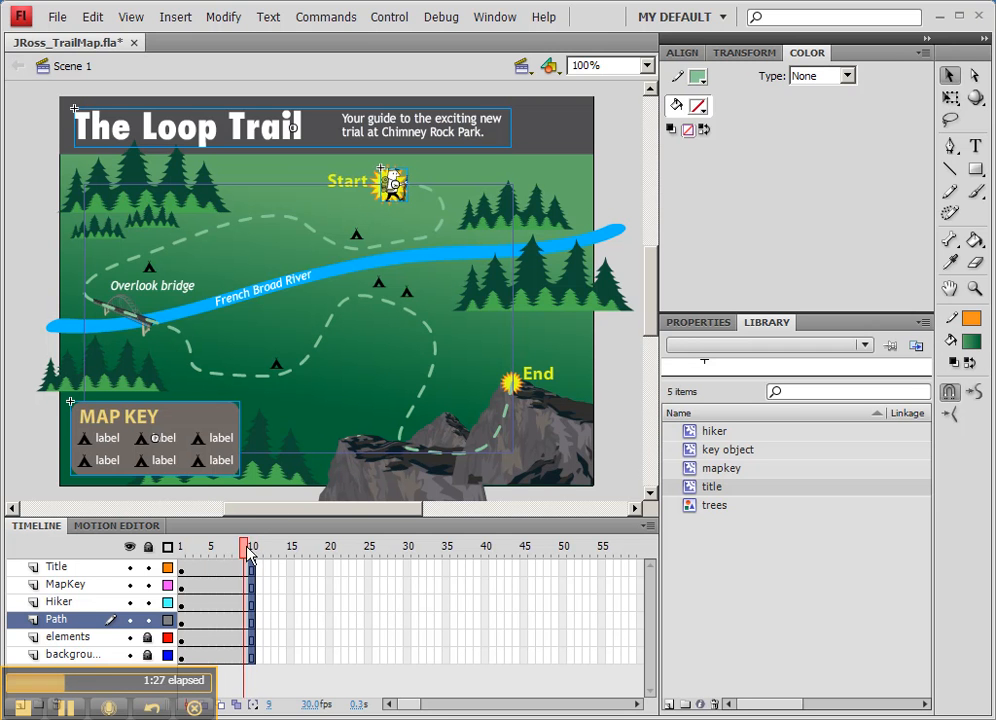
Create a motion tween on the Title layer's frames 1 to 10.
{"action": "left_click", "coordinate": [297, 567]}
{"action": "left_click", "coordinate": [182, 572]}
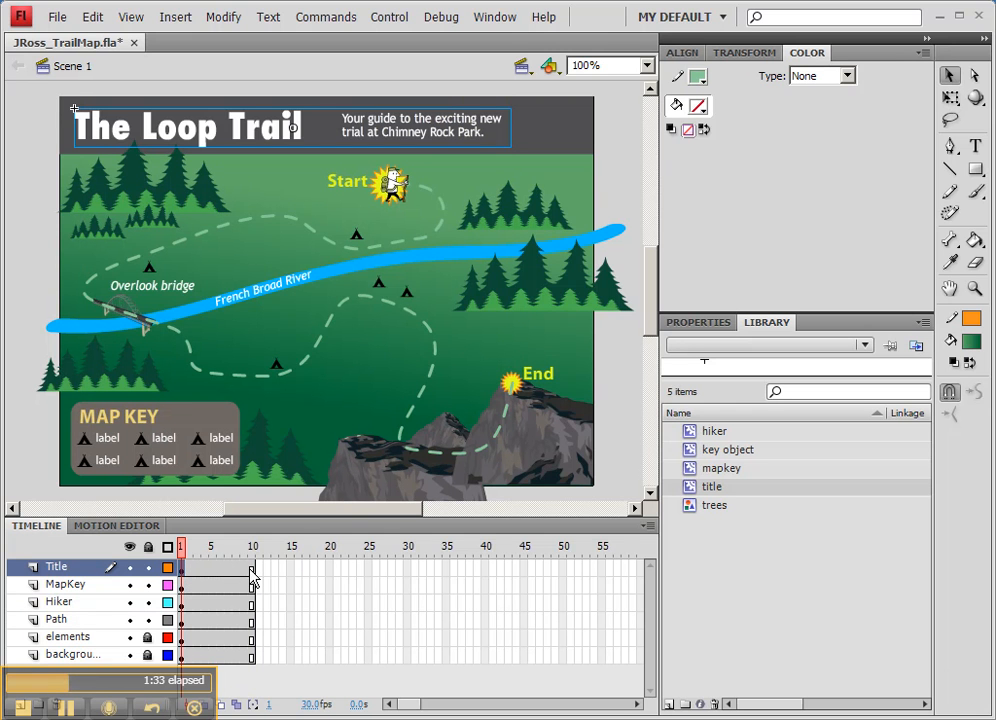
{"action": "left_click_drag", "start_coordinate": [208, 557], "coordinate": [252, 560]}
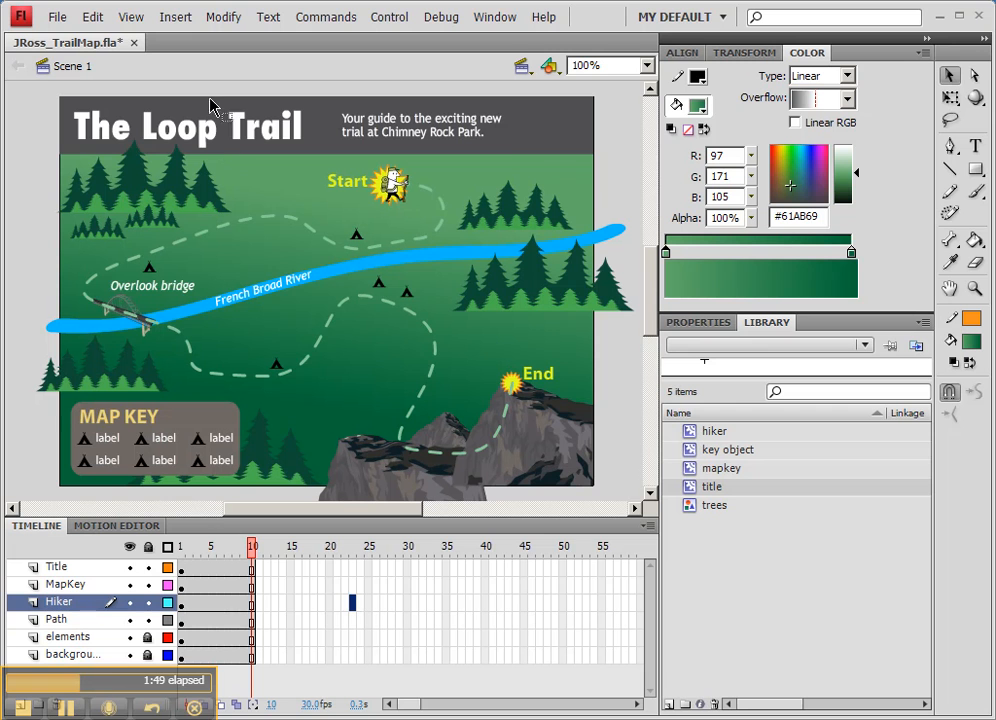
{"action": "left_click", "coordinate": [210, 133]}
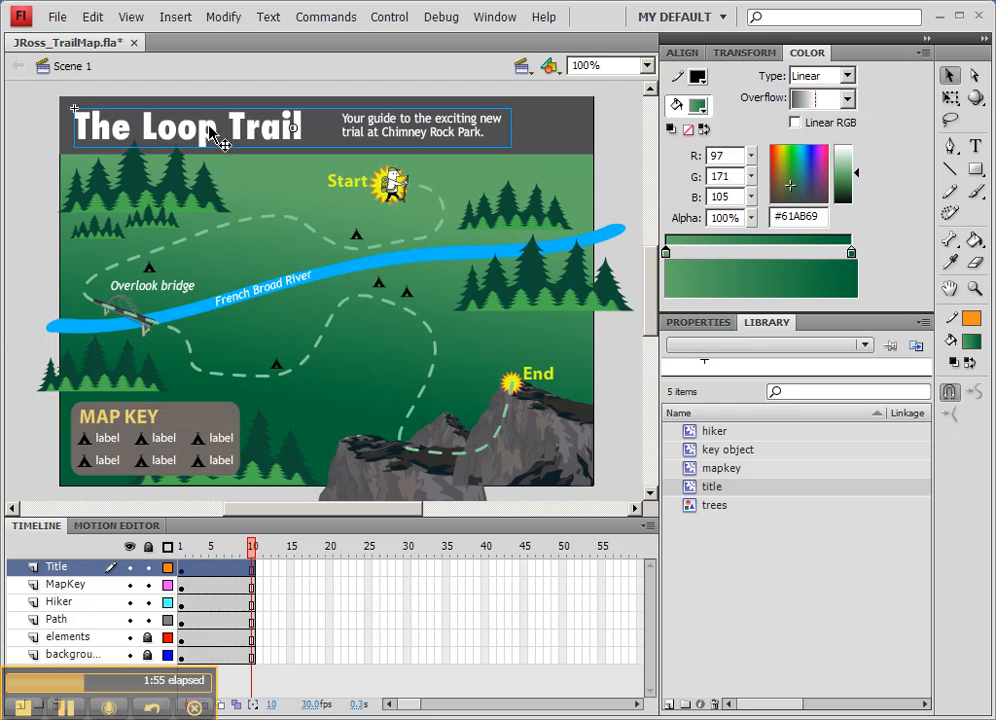
{"action": "right_click", "coordinate": [209, 131]}
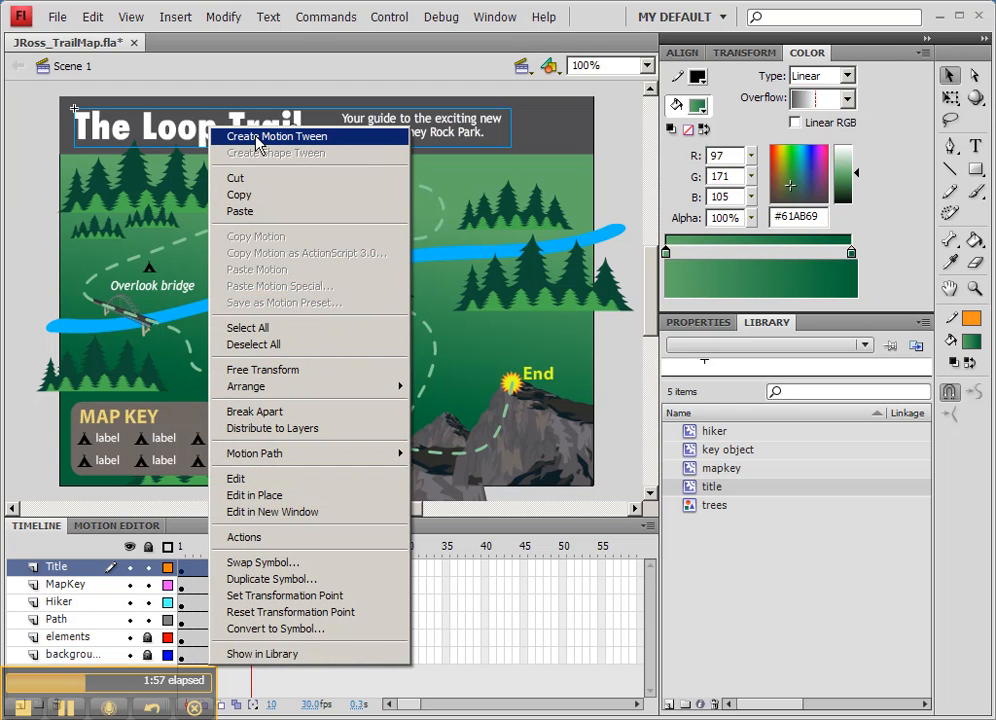
{"action": "left_click", "coordinate": [255, 139]}
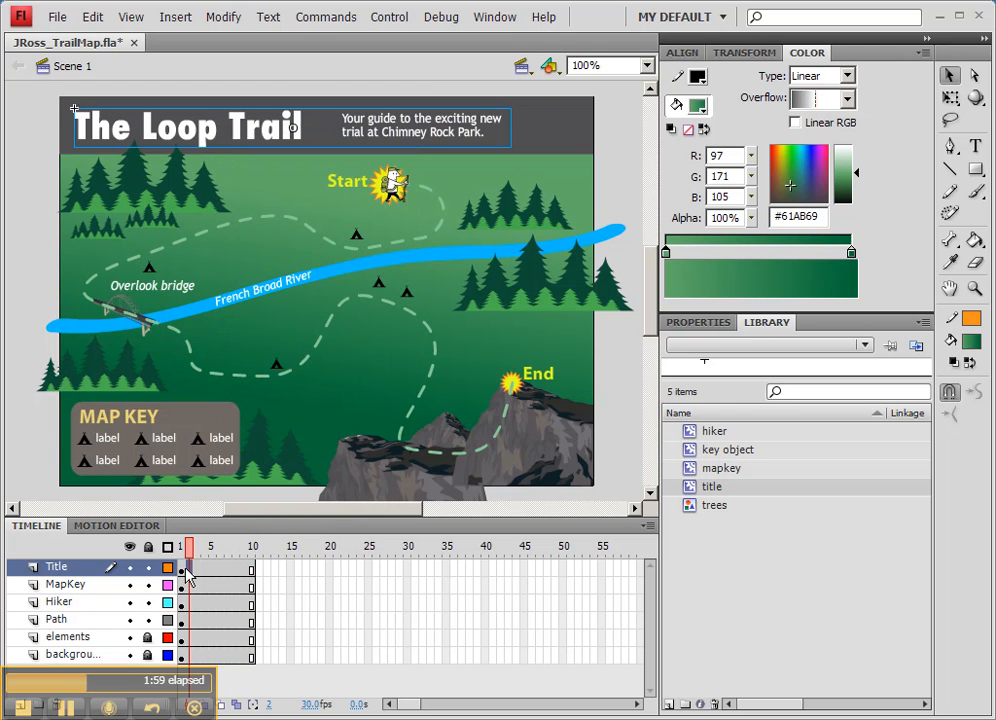
{"action": "right_click", "coordinate": [222, 570]}
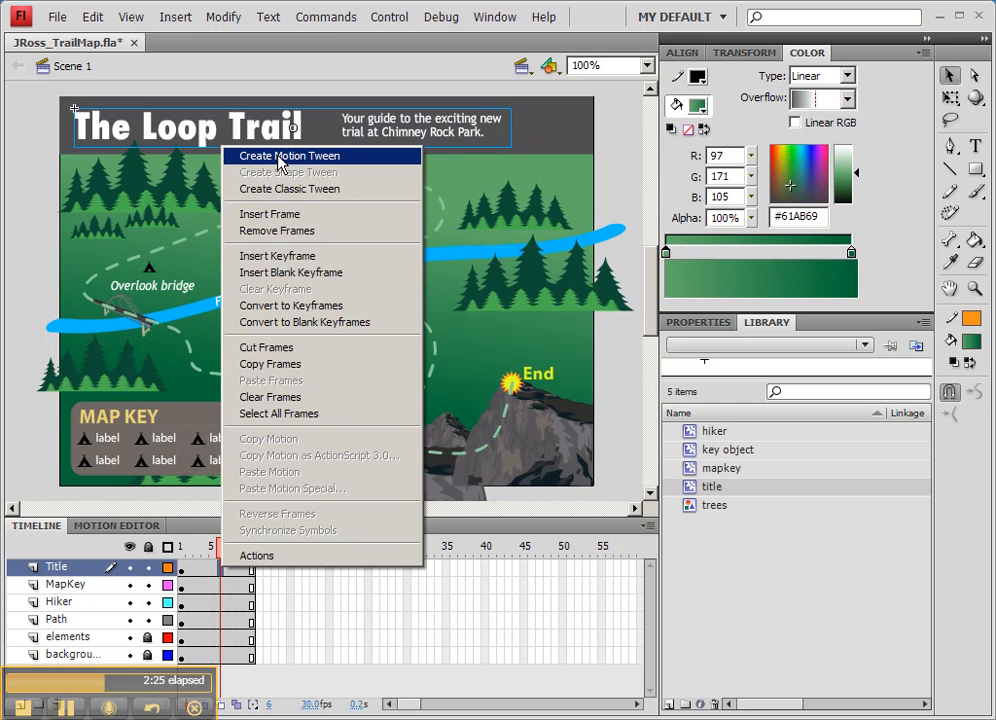
{"action": "left_click", "coordinate": [278, 159]}
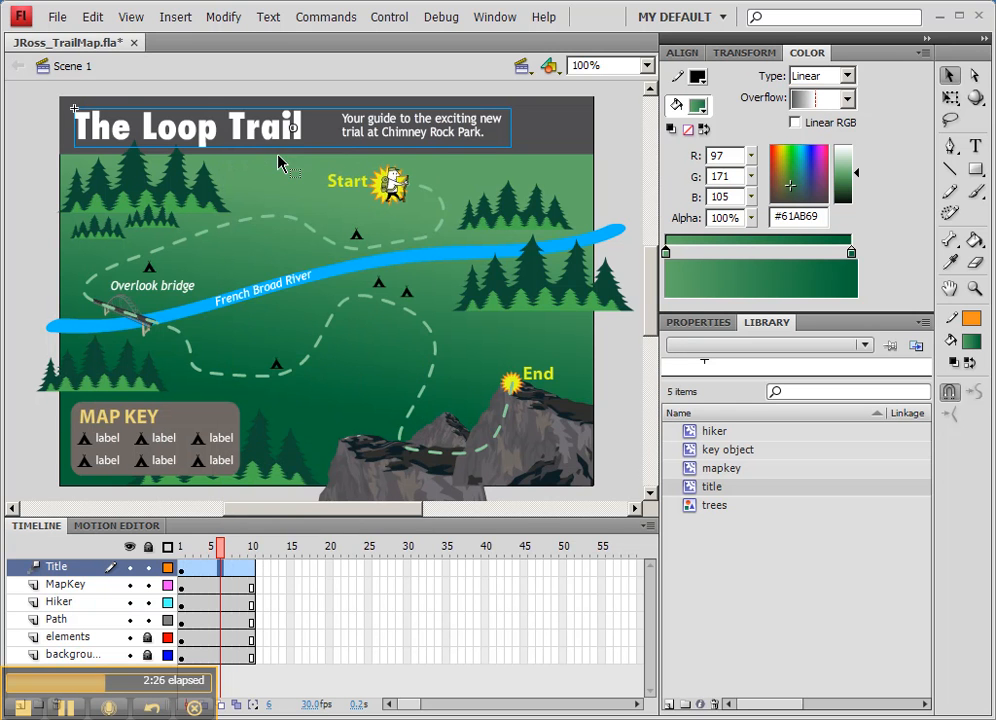
At frame 10, nudge the title down and back up to set a keyframe at its original position.
{"action": "left_click", "coordinate": [183, 570]}
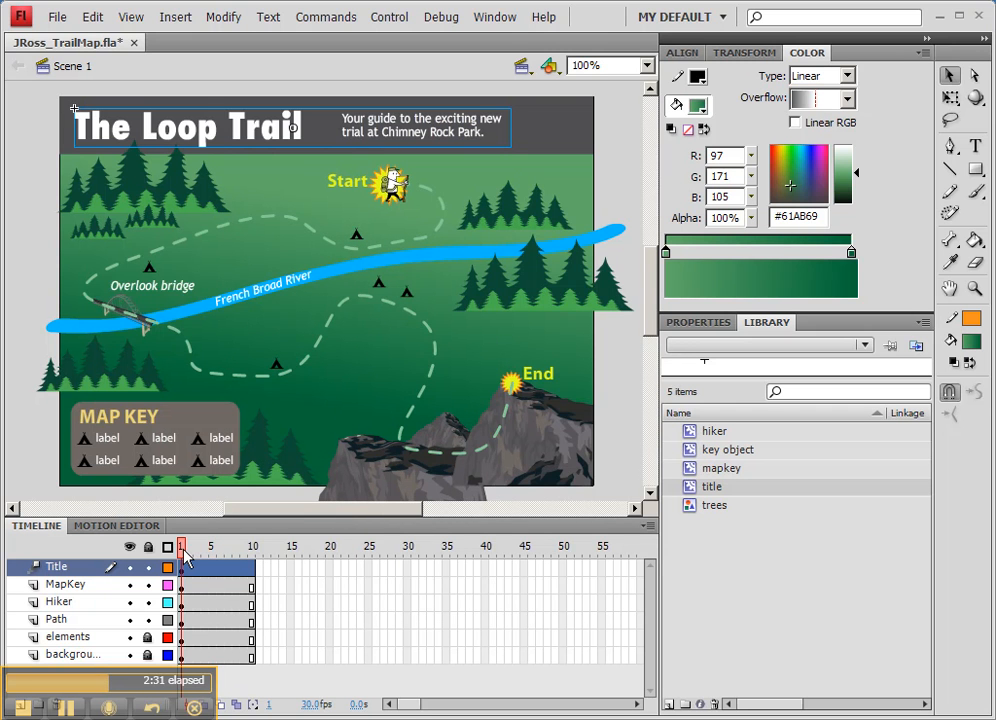
{"action": "left_click_drag", "start_coordinate": [183, 560], "coordinate": [254, 556]}
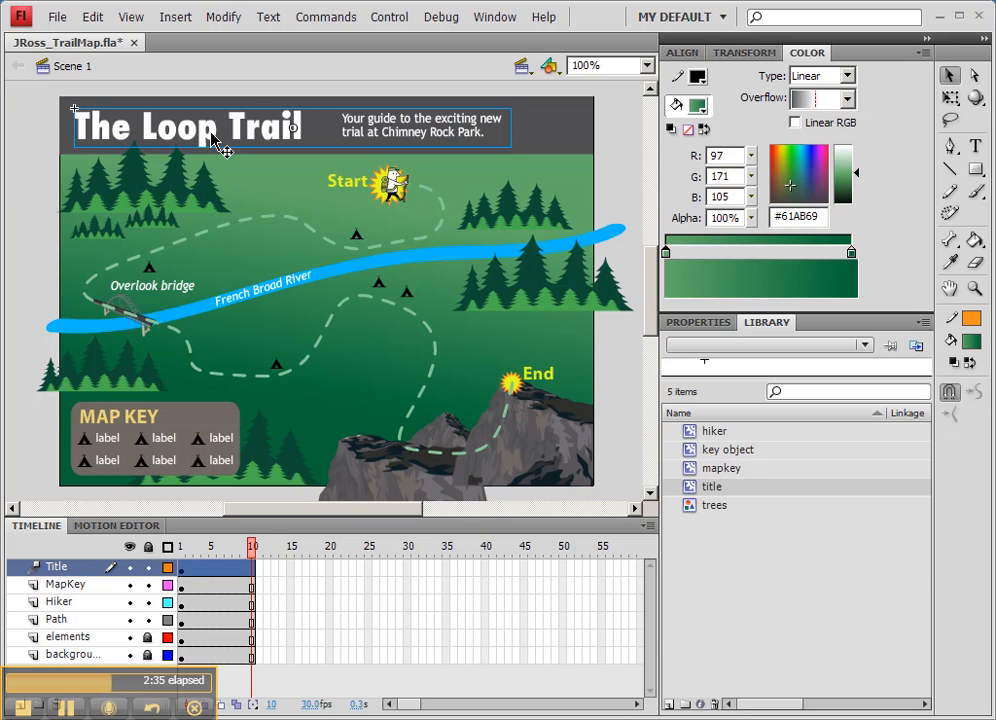
{"action": "key", "text": "Down"}
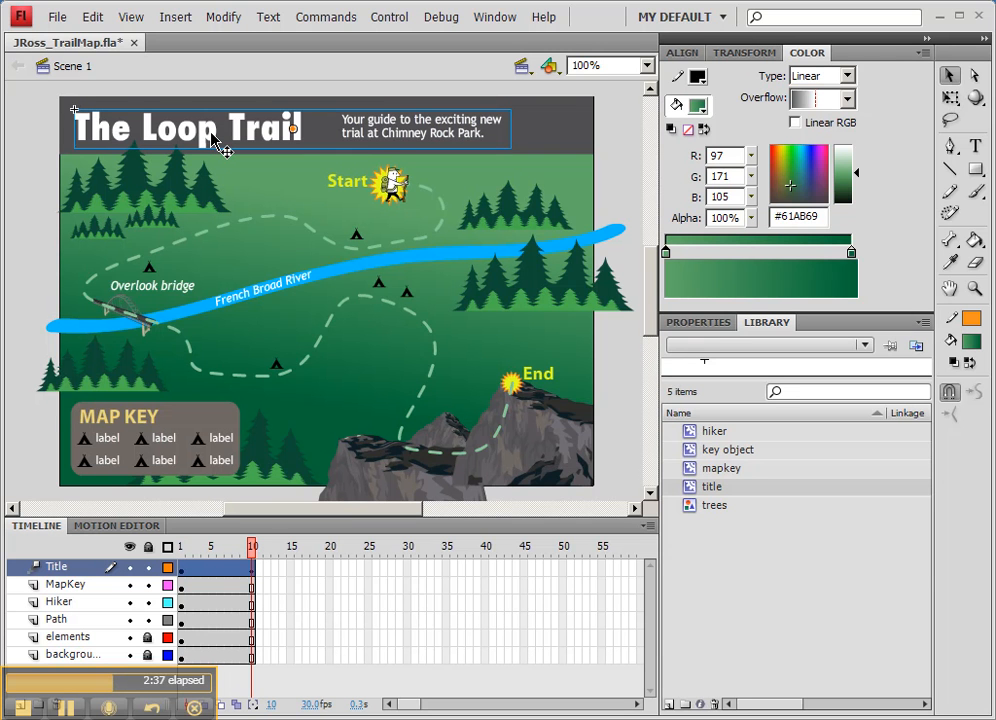
{"action": "key", "text": "Up"}
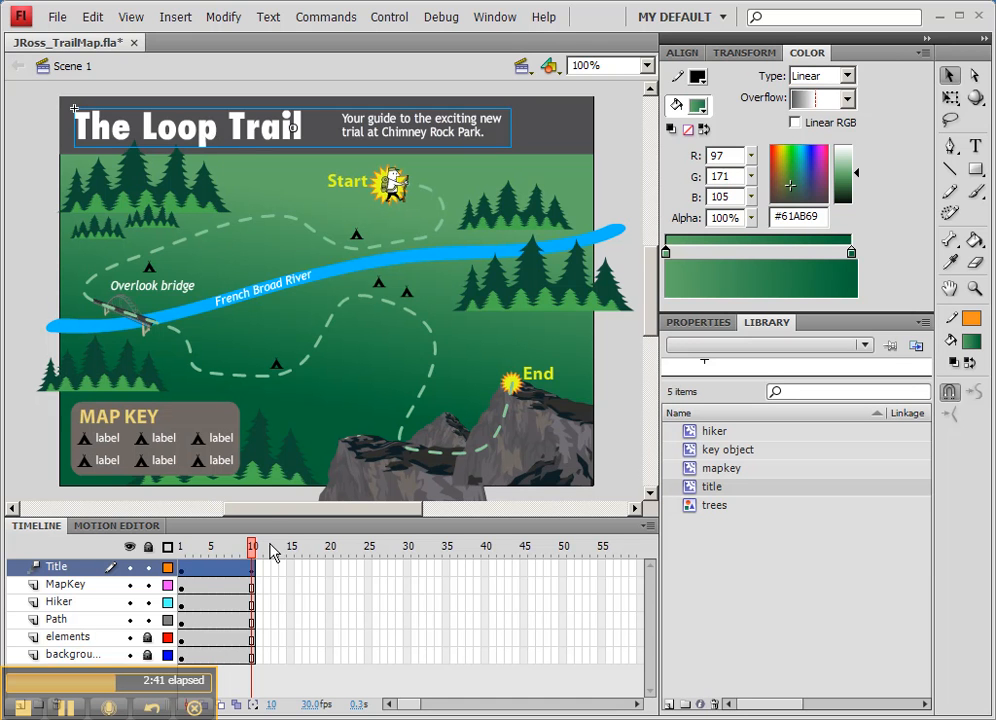
{"action": "left_click", "coordinate": [282, 584]}
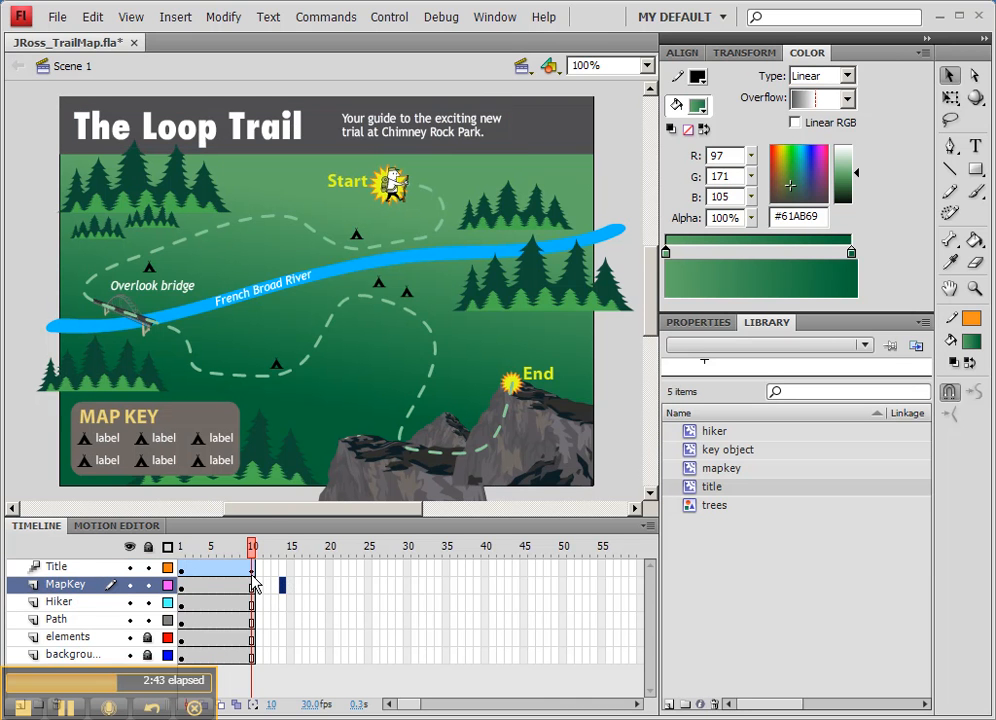
{"action": "left_click", "coordinate": [251, 573]}
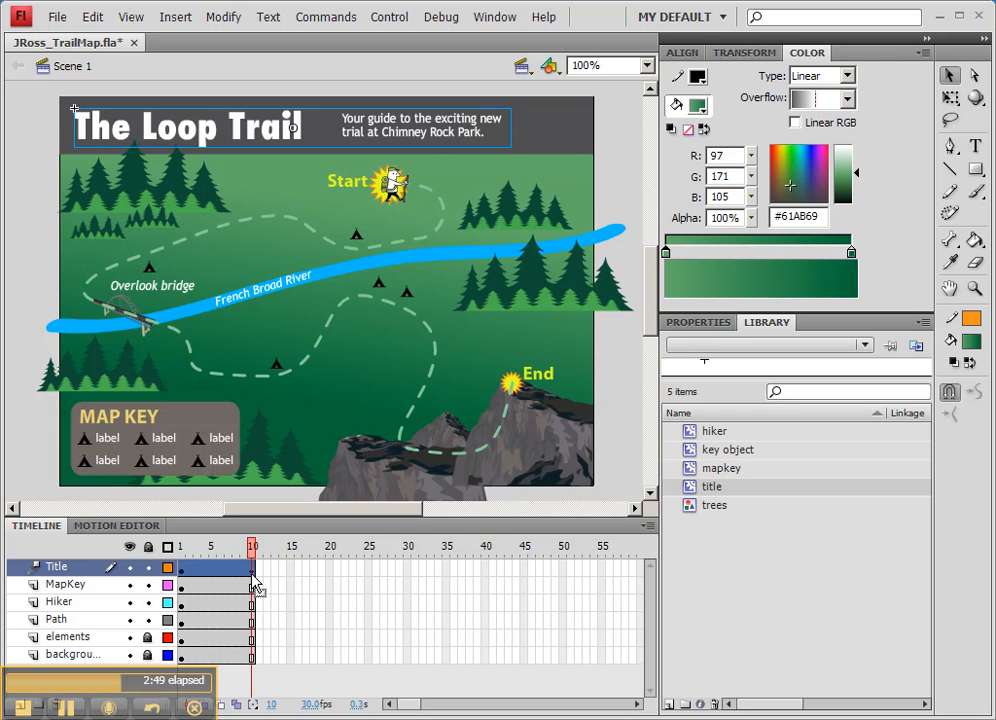
Return the playhead to frame 1 of the Title tween.
{"action": "mouse_move", "coordinate": [251, 546]}
{"action": "left_mouse_down"}
{"action": "mouse_move", "coordinate": [237, 546]}
{"action": "mouse_move", "coordinate": [254, 555]}
{"action": "left_mouse_up"}
{"action": "left_click", "coordinate": [232, 549]}
{"action": "left_click_drag", "start_coordinate": [232, 549], "coordinate": [181, 549]}
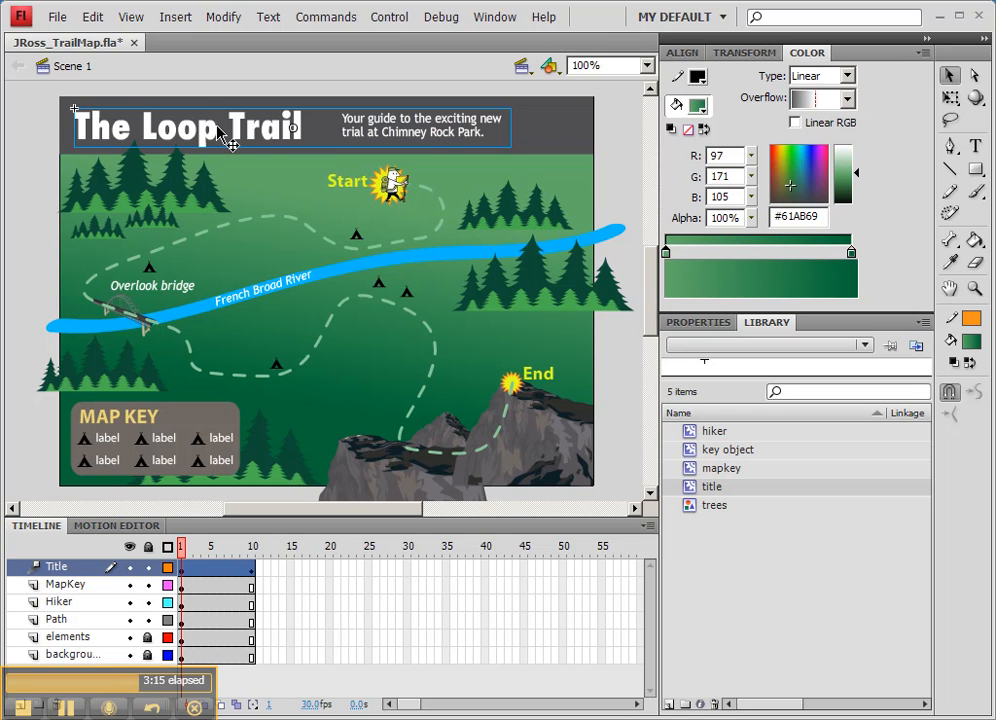
{"action": "left_click_drag", "start_coordinate": [213, 132], "coordinate": [216, 80]}
{"action": "key", "text": "ctrl+z"}
{"action": "left_click_drag", "start_coordinate": [208, 140], "coordinate": [208, 99]}
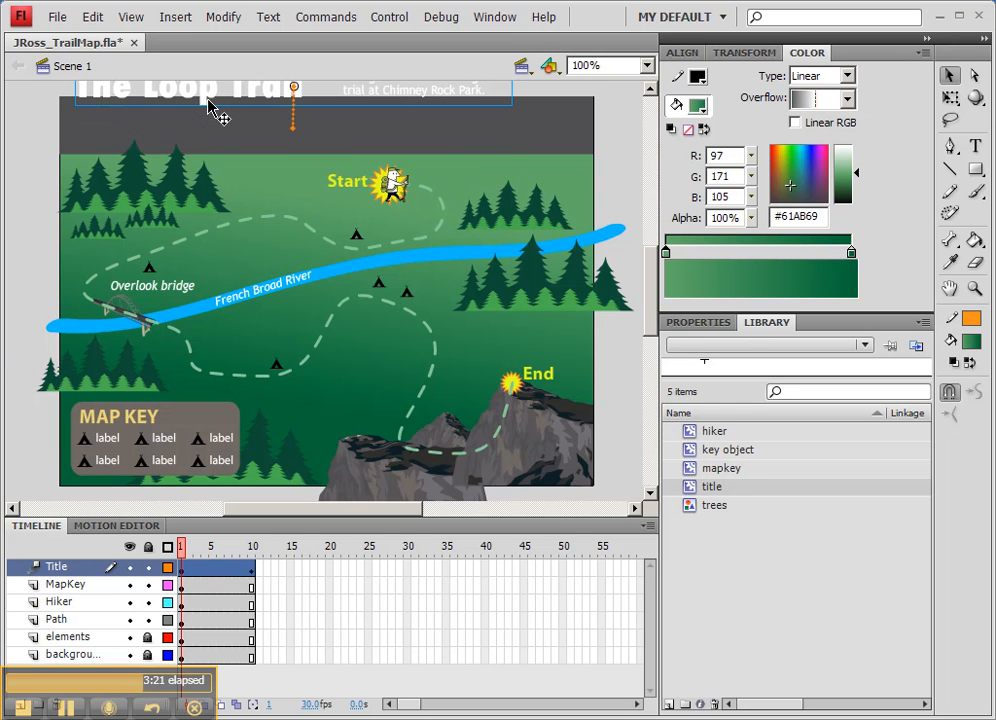
{"action": "key", "text": "ctrl+z"}
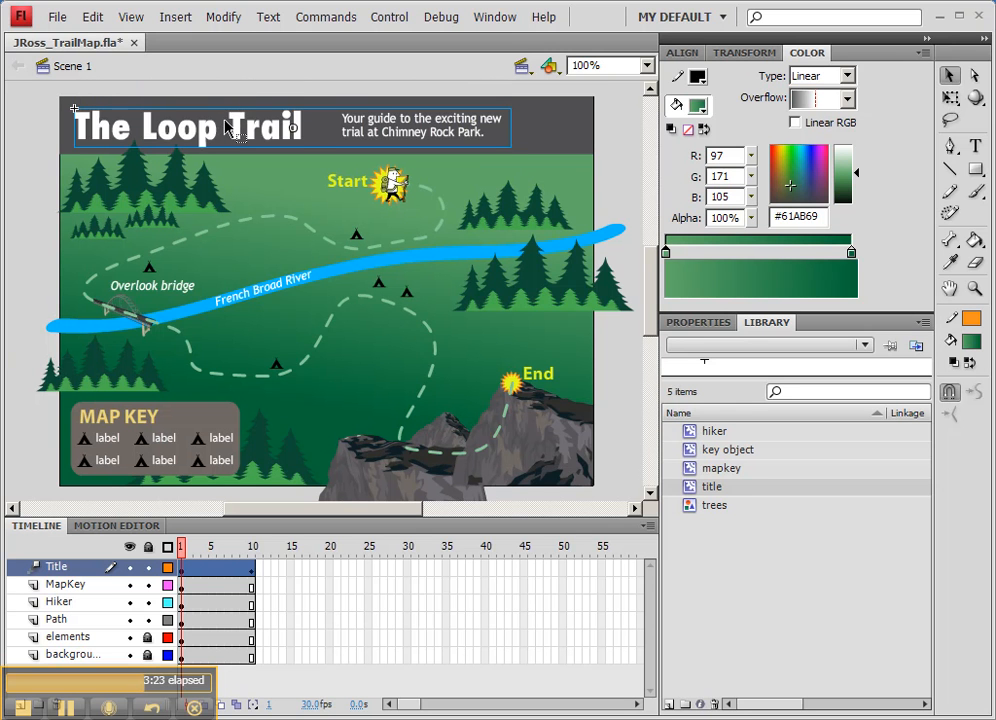
Move the title straight up about 53 px at frame 1 so it sits just above the stage.
{"action": "key", "text": "Up"}
{"action": "key", "text": "Up"}
{"action": "key", "text": "Up"}
{"action": "key", "text": "Up"}
{"action": "key", "text": "Up"}
{"action": "key", "text": "Up"}
{"action": "key", "text": "Up"}
{"action": "key", "text": "Up"}
{"action": "key", "text": "Up"}
{"action": "key", "text": "Up"}
{"action": "key", "text": "Up"}
{"action": "key", "text": "Up"}
{"action": "key", "text": "Up"}
{"action": "key", "text": "Up"}
{"action": "key", "text": "Up"}
{"action": "key", "text": "Up"}
{"action": "key", "text": "Up"}
{"action": "key", "text": "Up"}
{"action": "key", "text": "Up"}
{"action": "key", "text": "Up"}
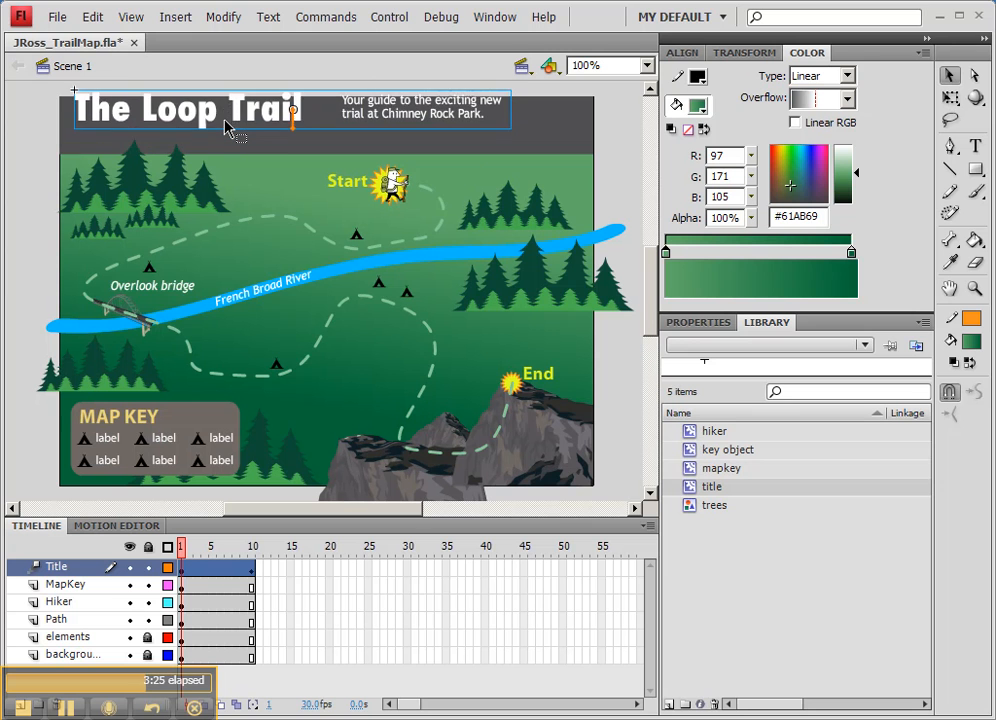
{"action": "key", "text": "Up"}
{"action": "key", "text": "Up"}
{"action": "key", "text": "Up"}
{"action": "key", "text": "Up"}
{"action": "key", "text": "Up"}
{"action": "key", "text": "Up"}
{"action": "key", "text": "Up"}
{"action": "key", "text": "Up"}
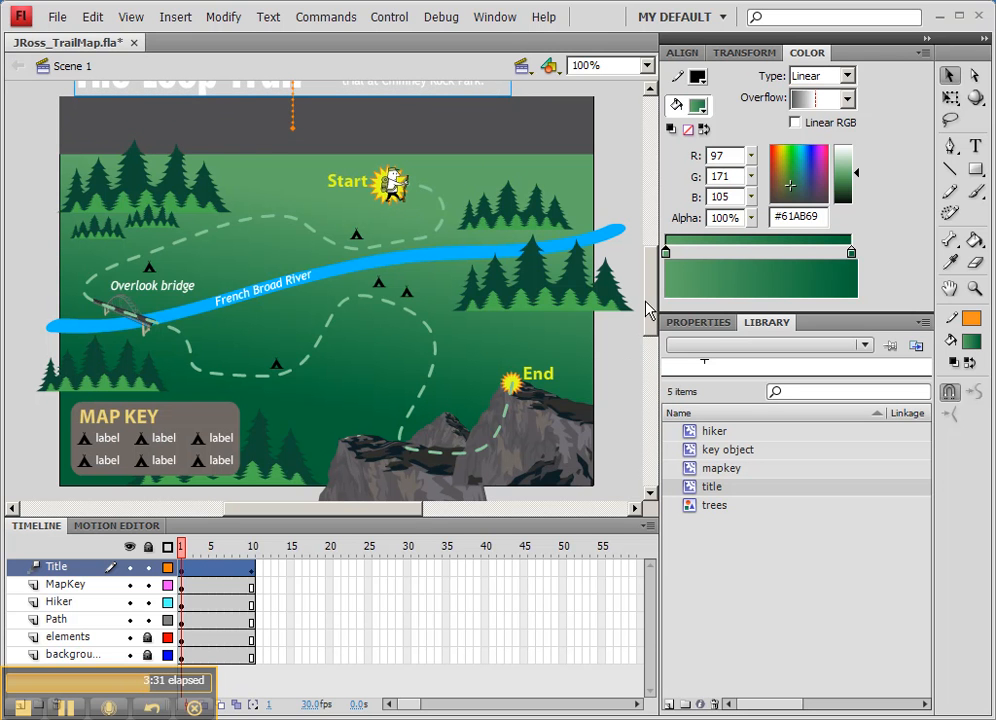
{"action": "left_click_drag", "start_coordinate": [649, 311], "coordinate": [647, 300]}
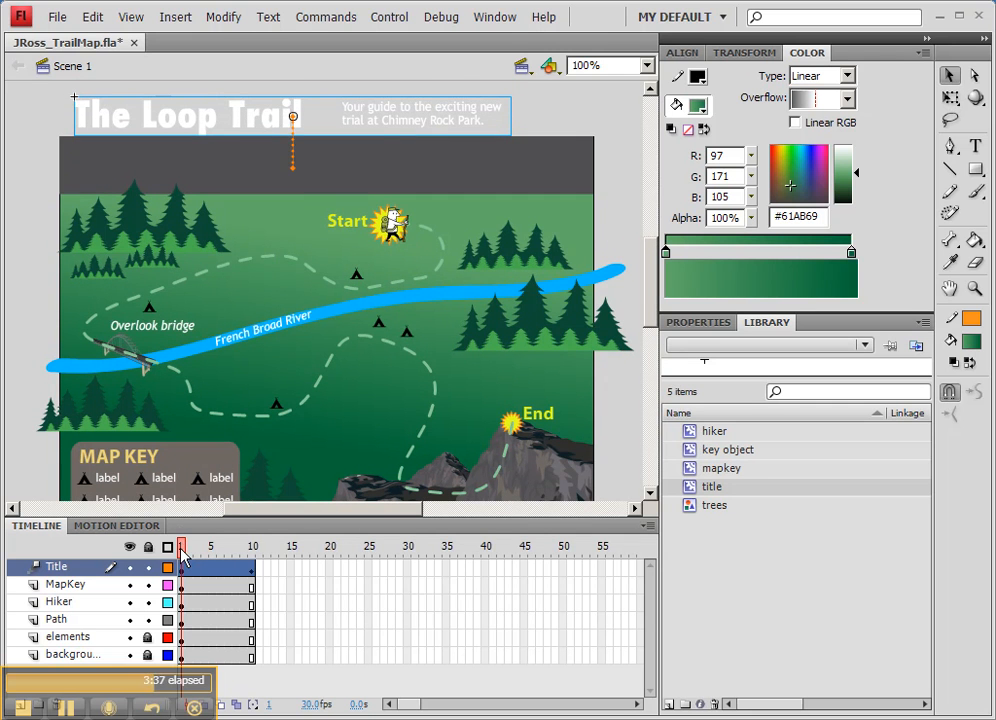
Preview the title's slide-in animation between frames 1 and 10.
{"action": "mouse_move", "coordinate": [182, 555]}
{"action": "left_mouse_down"}
{"action": "mouse_move", "coordinate": [251, 556]}
{"action": "mouse_move", "coordinate": [183, 556]}
{"action": "left_mouse_up"}
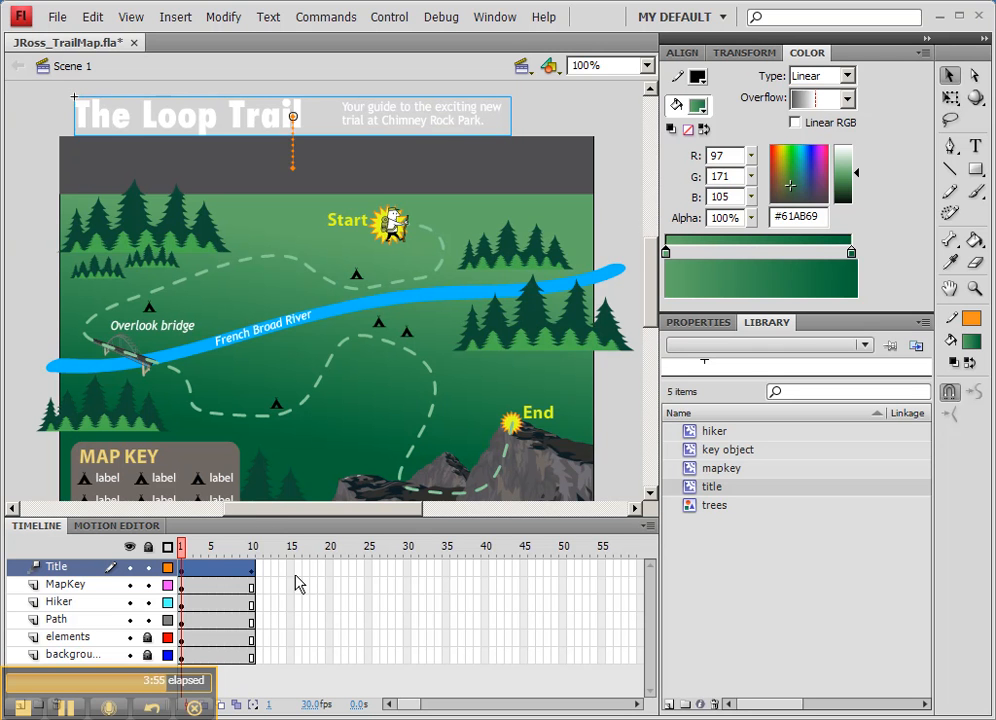
{"action": "left_click", "coordinate": [252, 550]}
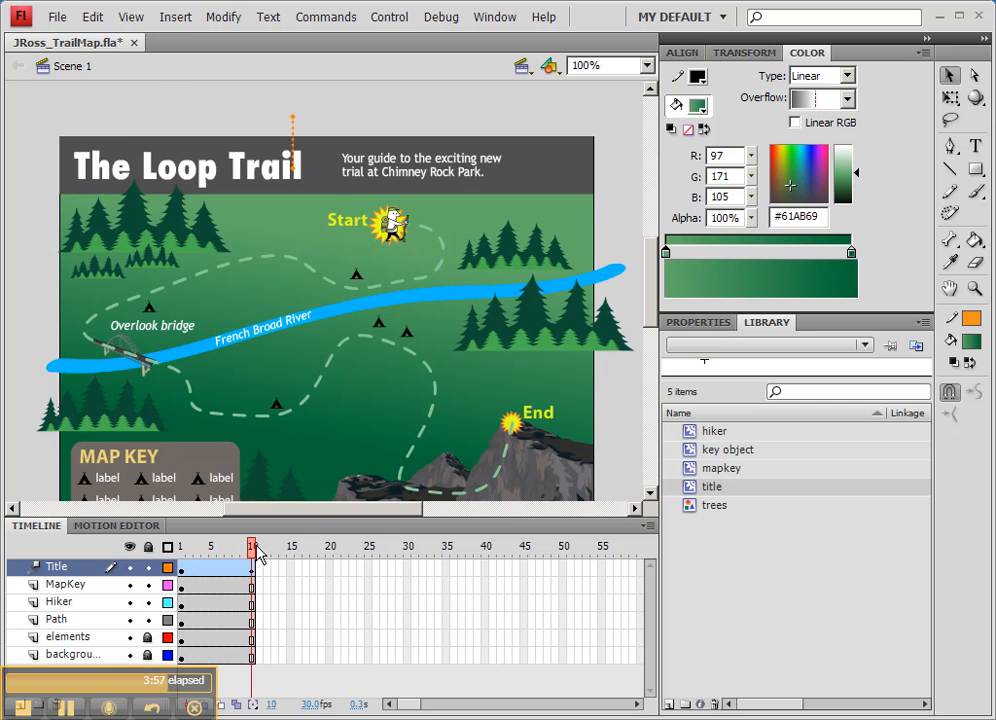
{"action": "mouse_move", "coordinate": [256, 556]}
{"action": "left_mouse_down"}
{"action": "mouse_move", "coordinate": [190, 558]}
{"action": "mouse_move", "coordinate": [252, 556]}
{"action": "left_mouse_up"}
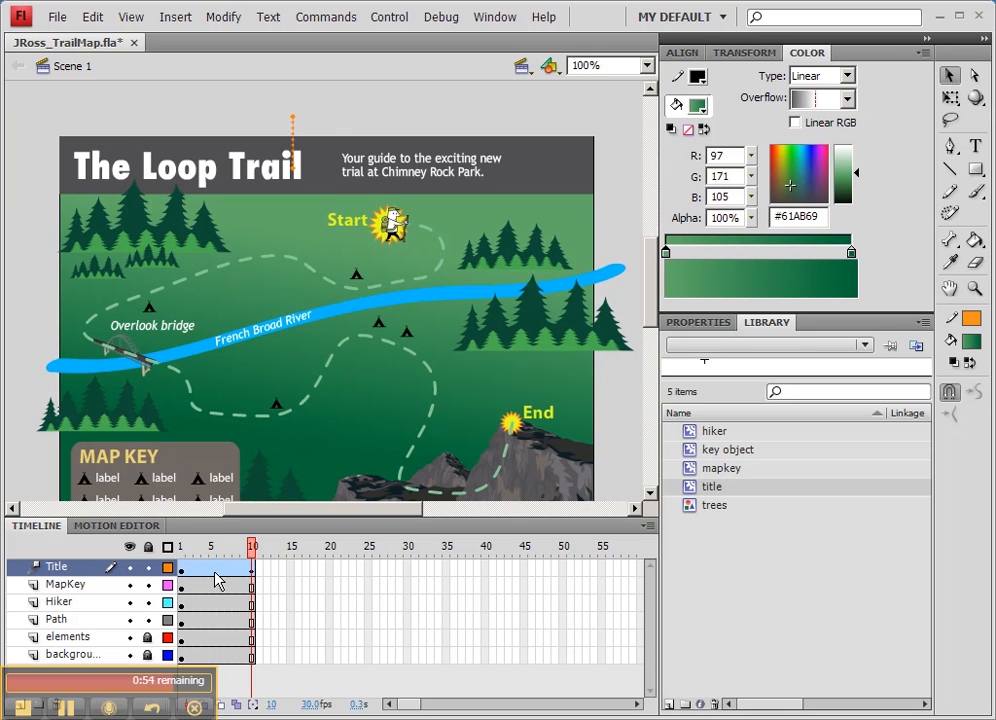
Set the Title motion tween's ease to 100 (out) and preview the motion through frame 10.
{"action": "left_click", "coordinate": [214, 574]}
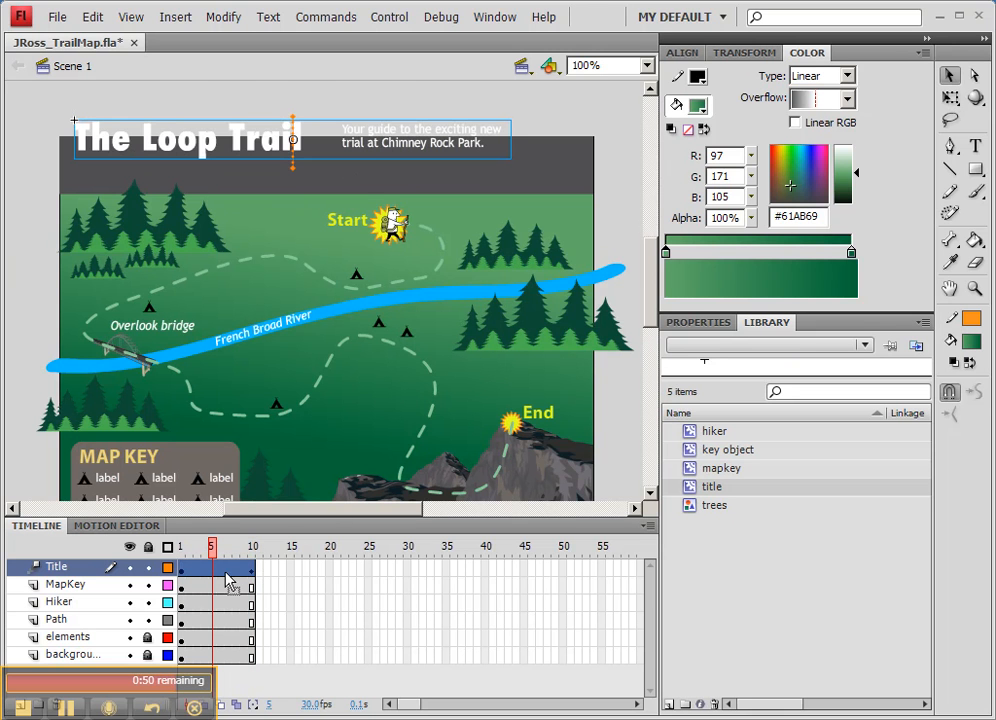
{"action": "left_click", "coordinate": [692, 324]}
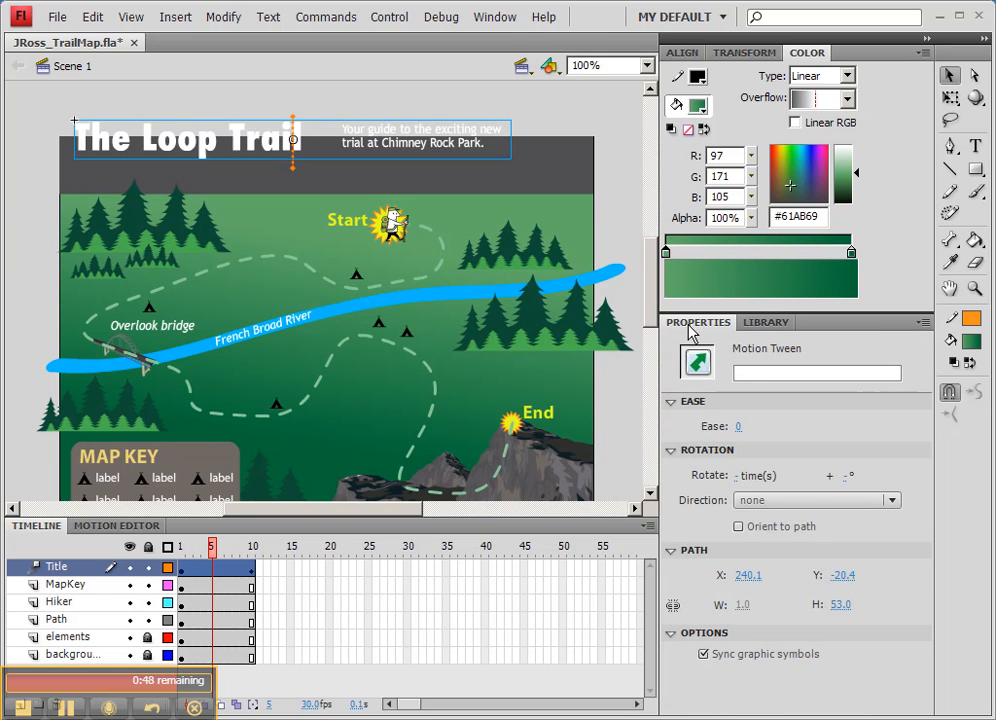
{"action": "left_click", "coordinate": [736, 427]}
{"action": "type", "text": "100"}
{"action": "key", "text": "Return"}
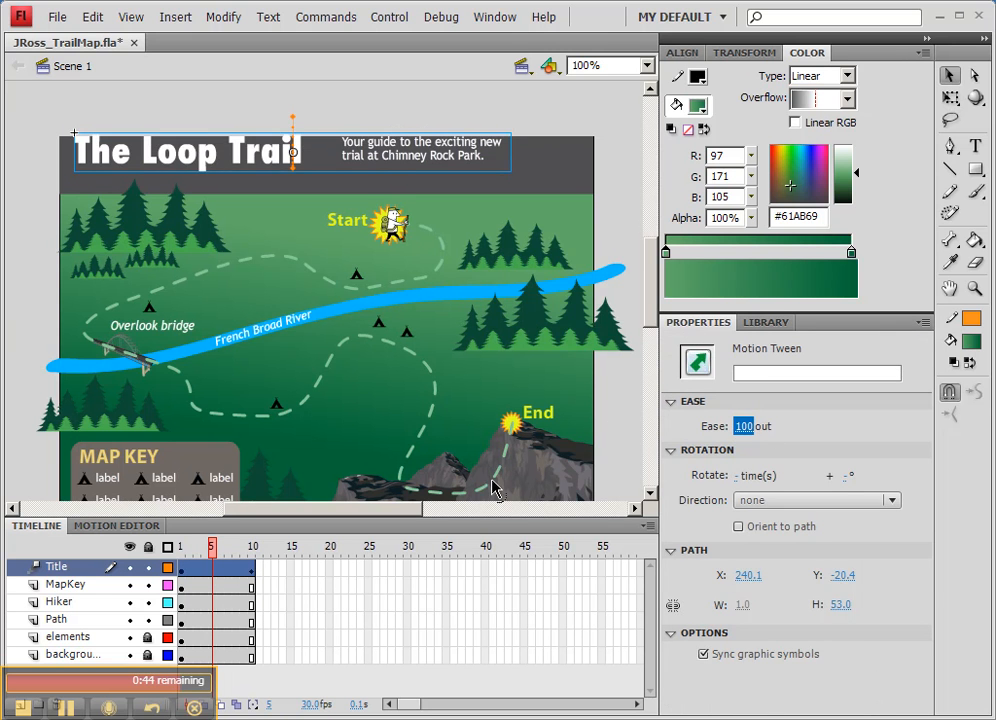
{"action": "left_click_drag", "start_coordinate": [211, 546], "coordinate": [251, 553]}
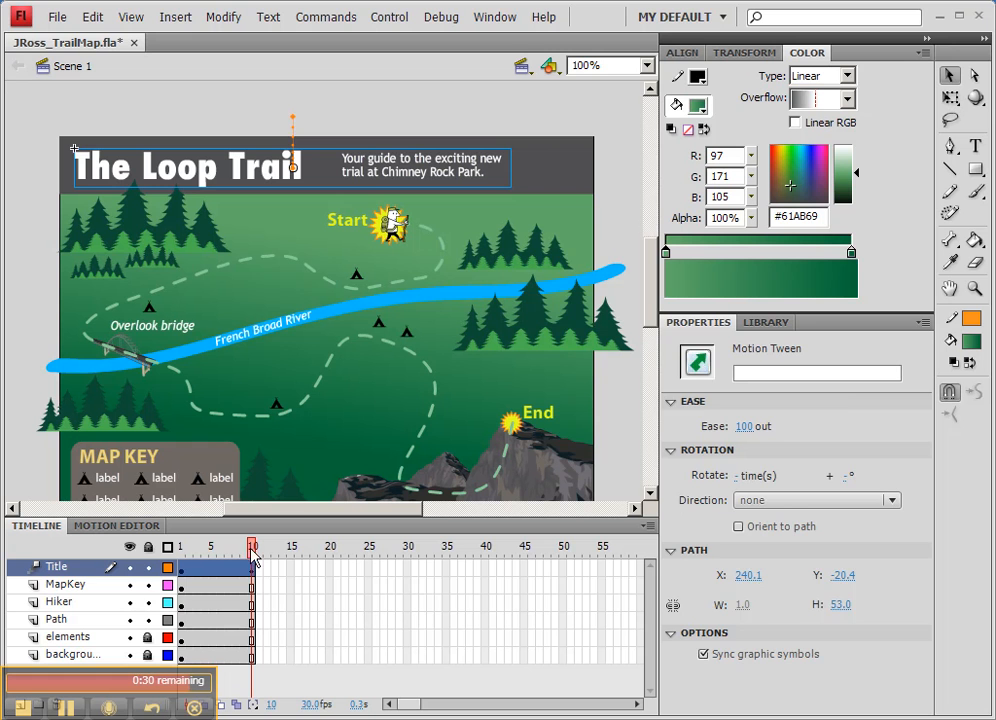
Select the map key instance on the stage at frame 10.
{"action": "left_click", "coordinate": [145, 480]}
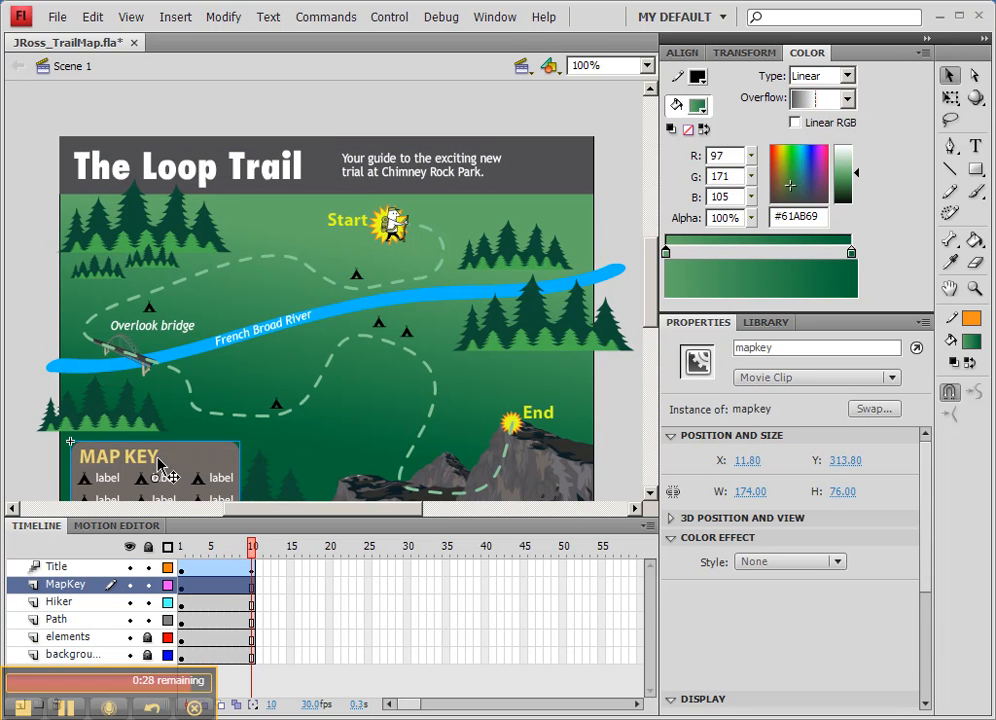